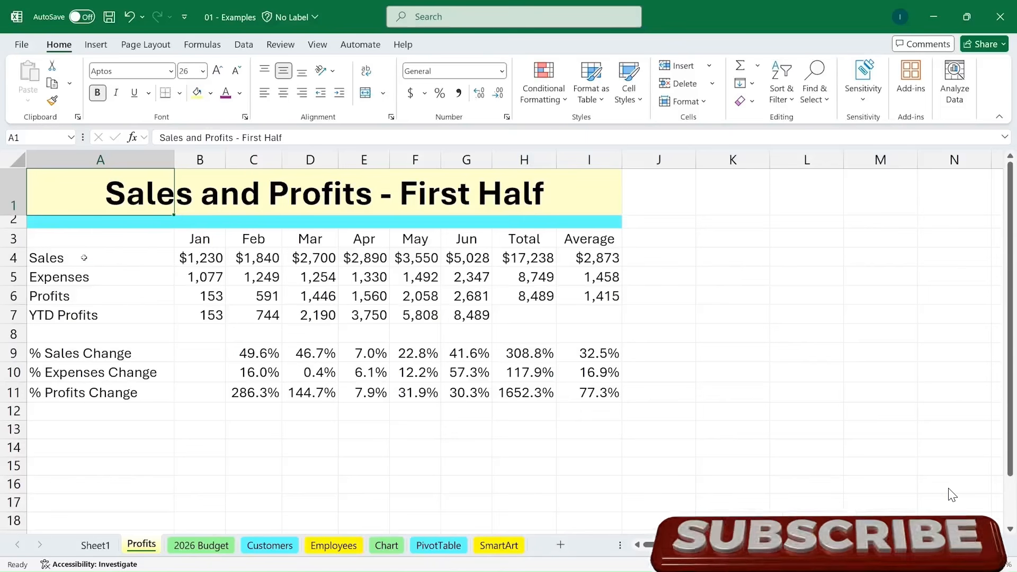
Step: Insert an entire blank row above the Sales row on the Profits sheet
click(84, 257)
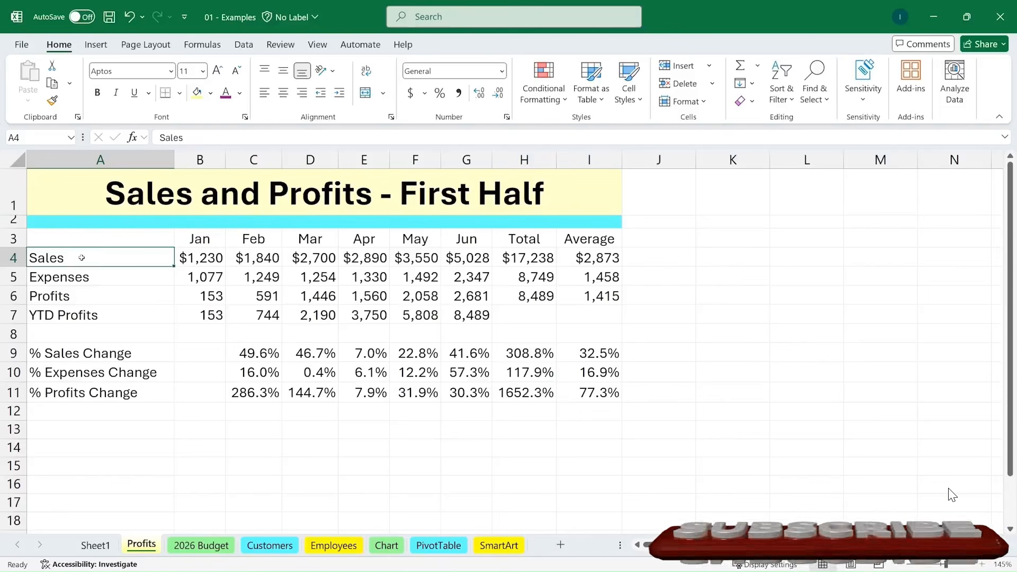
click(98, 45)
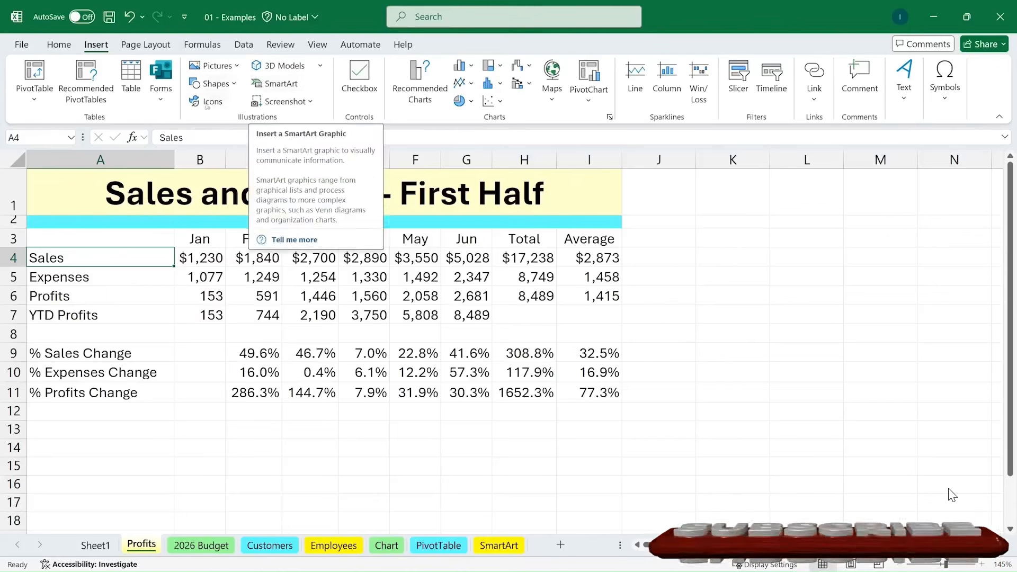
right_click(90, 261)
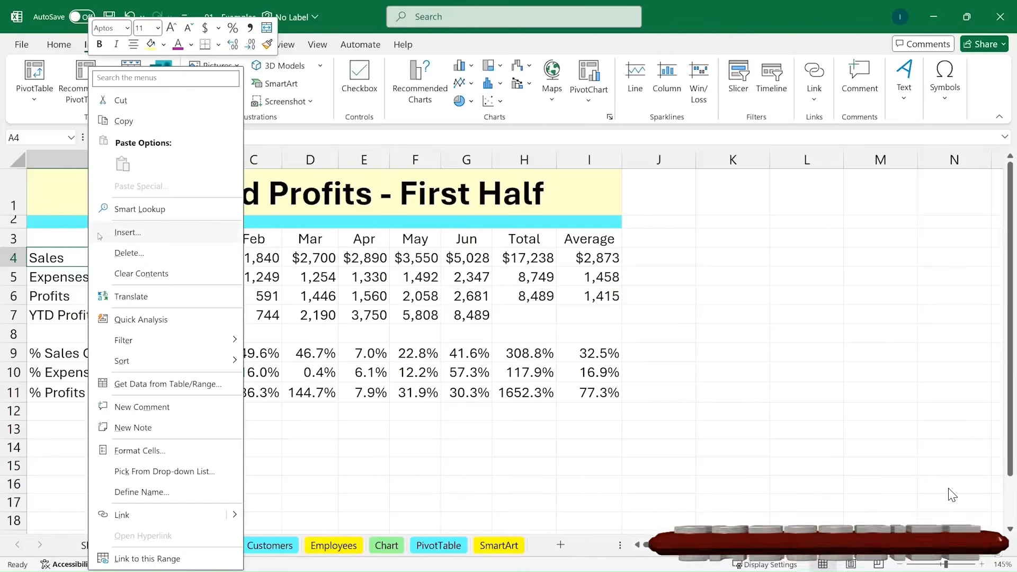
click(132, 235)
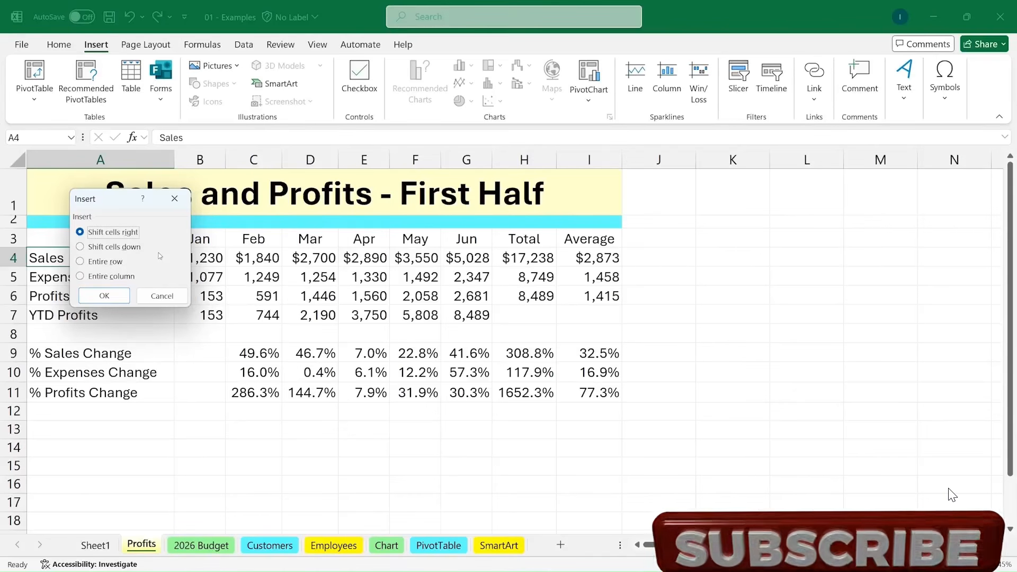
click(81, 262)
click(91, 295)
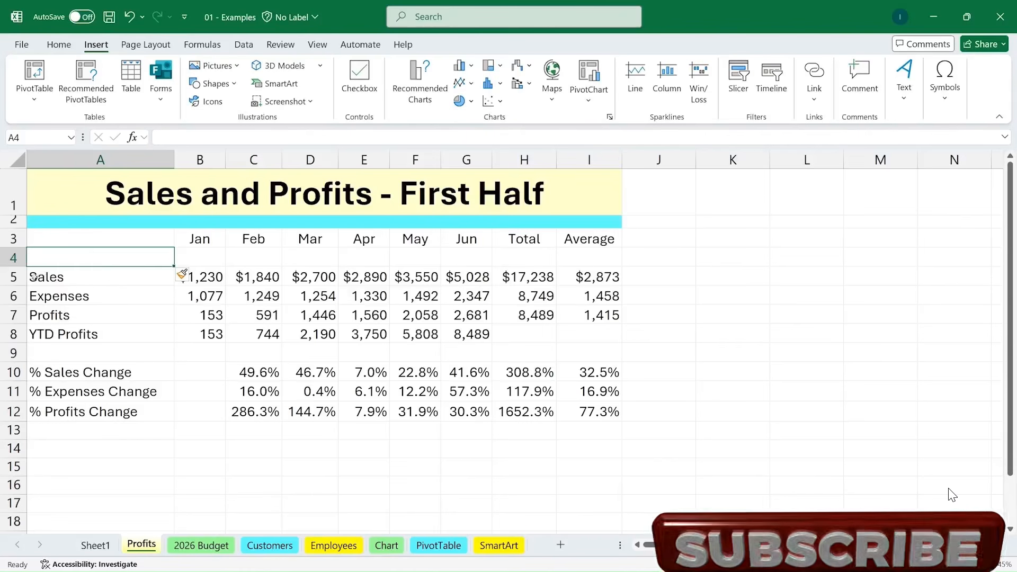
right_click(21, 277)
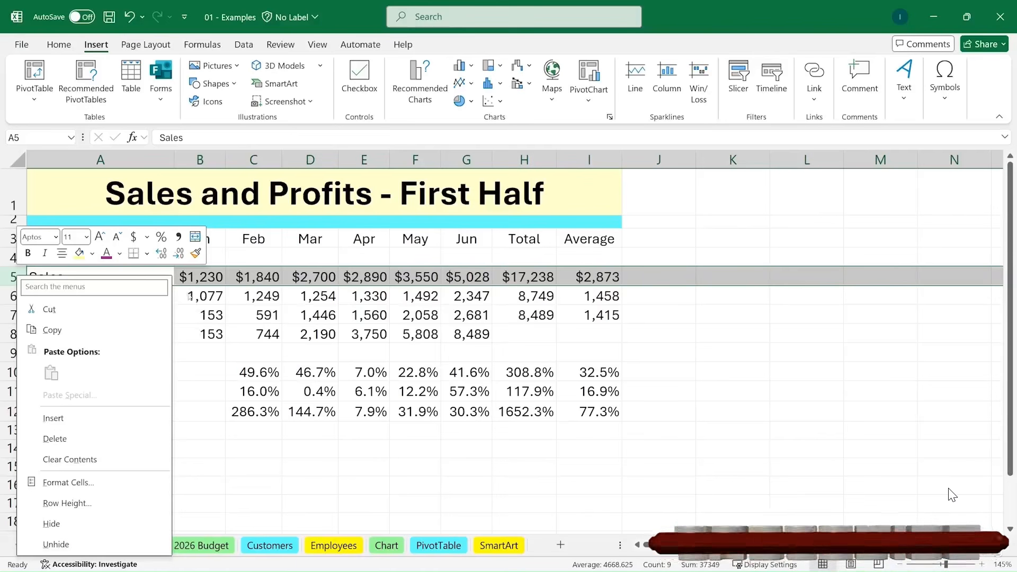
click(196, 253)
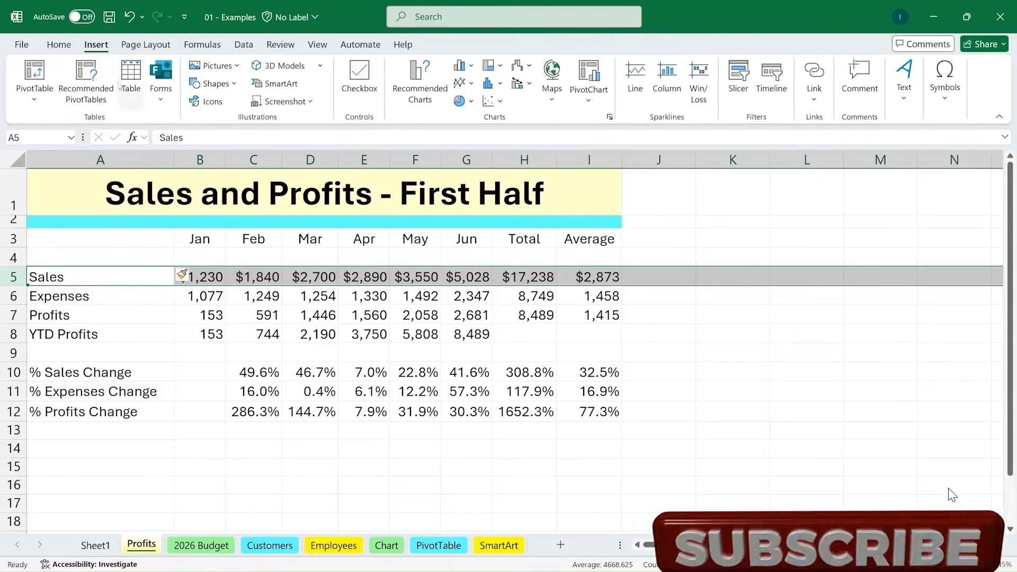
click(68, 47)
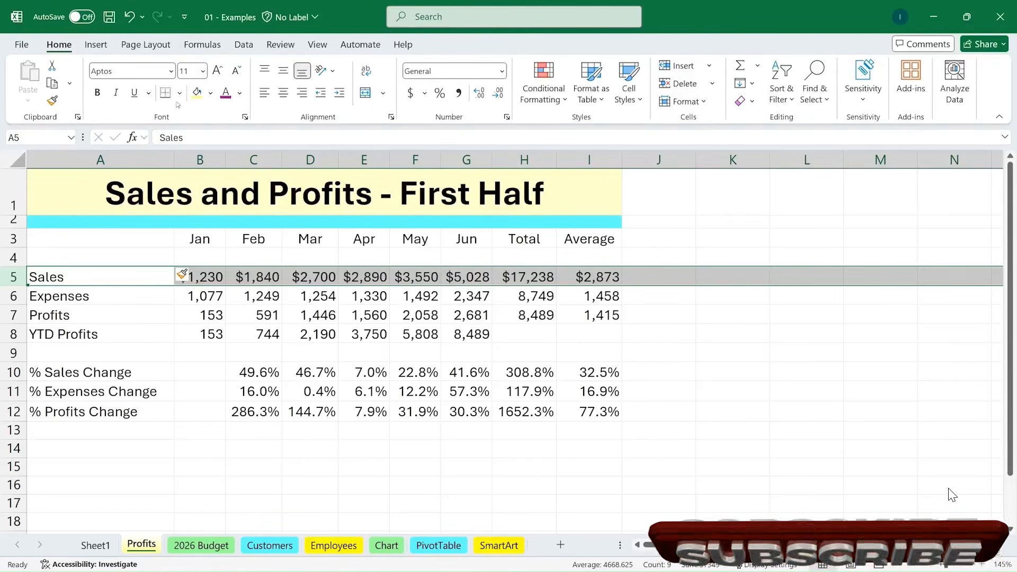
right_click(98, 93)
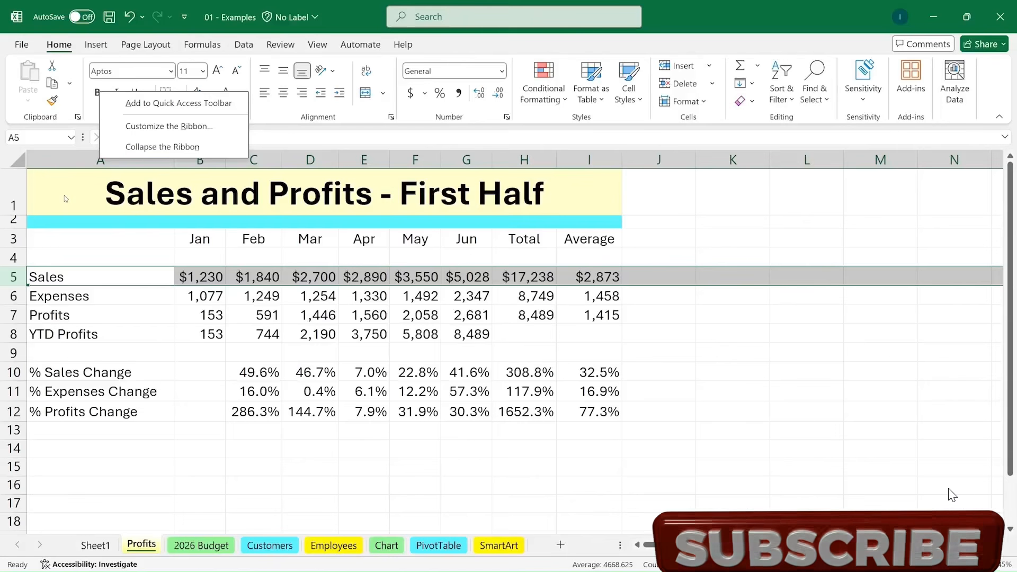
key(Escape)
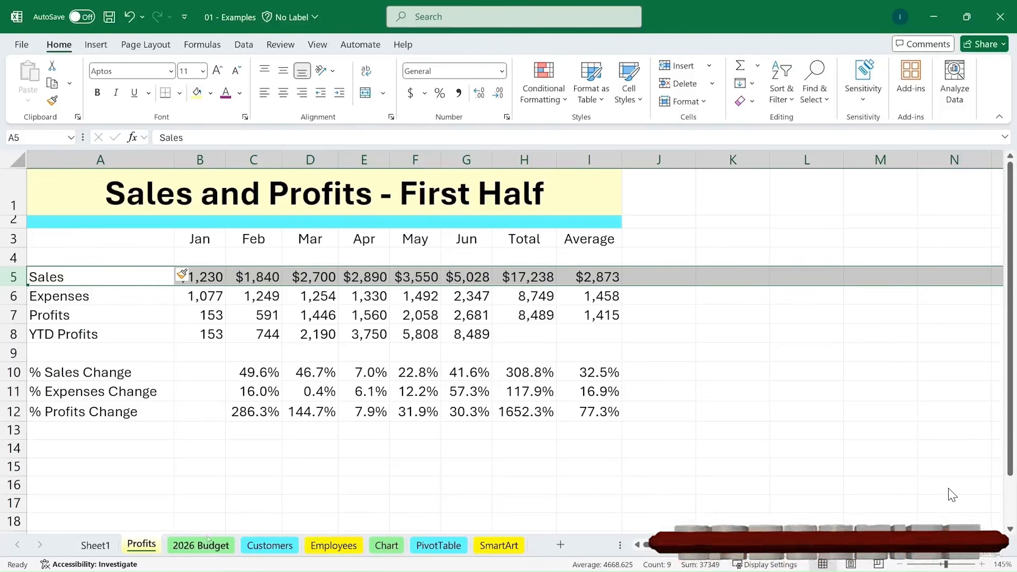
right_click(147, 544)
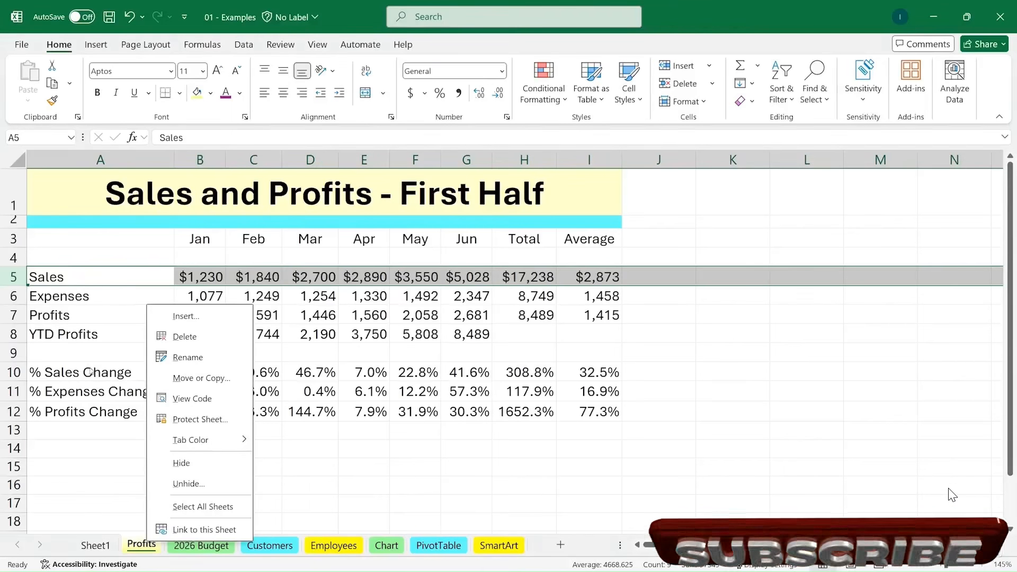
key(Escape)
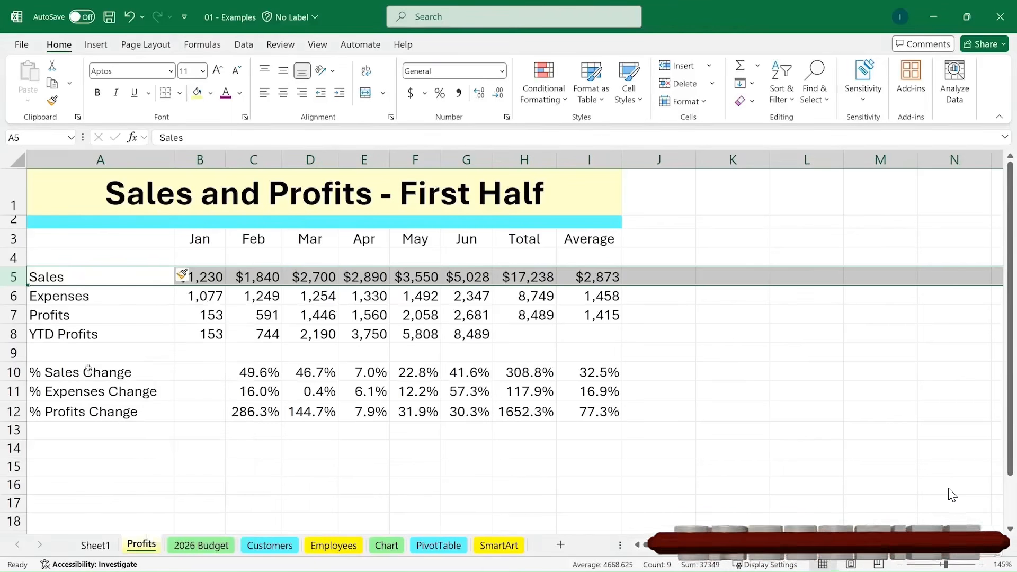
Step: Make only the word "Expenses" bold in the "% Expenses Change" label in A11
double_click(77, 392)
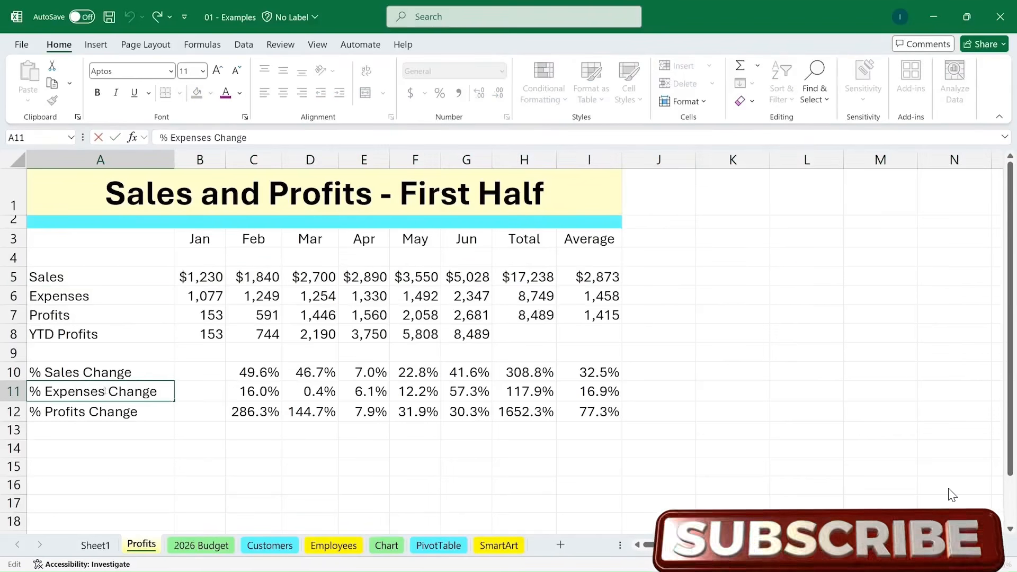
key(shift+Left)
key(shift+Left)
key(shift+Left)
key(shift+Left)
key(shift+Left)
key(shift+Left)
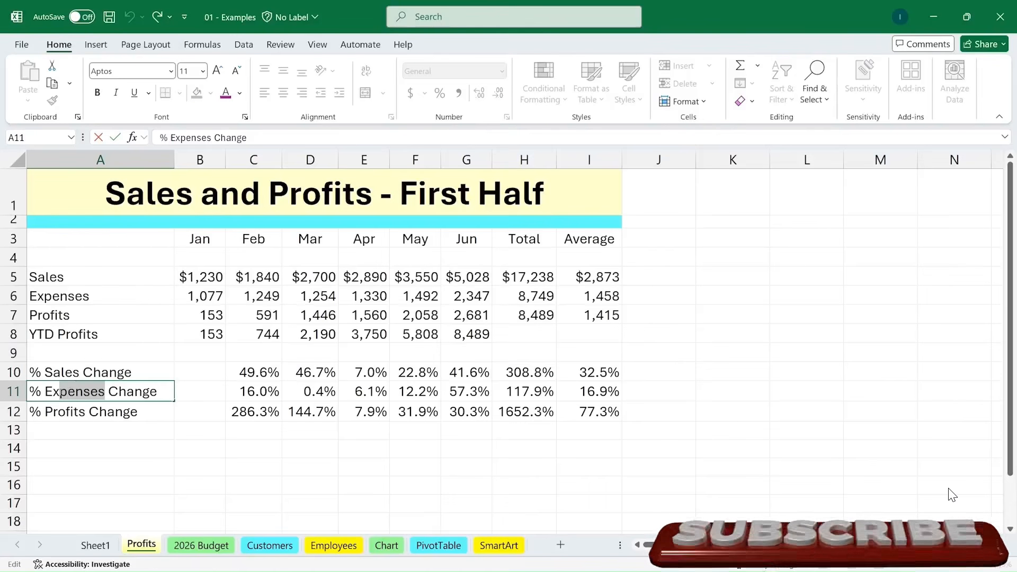
key(shift+Left)
key(shift+Left)
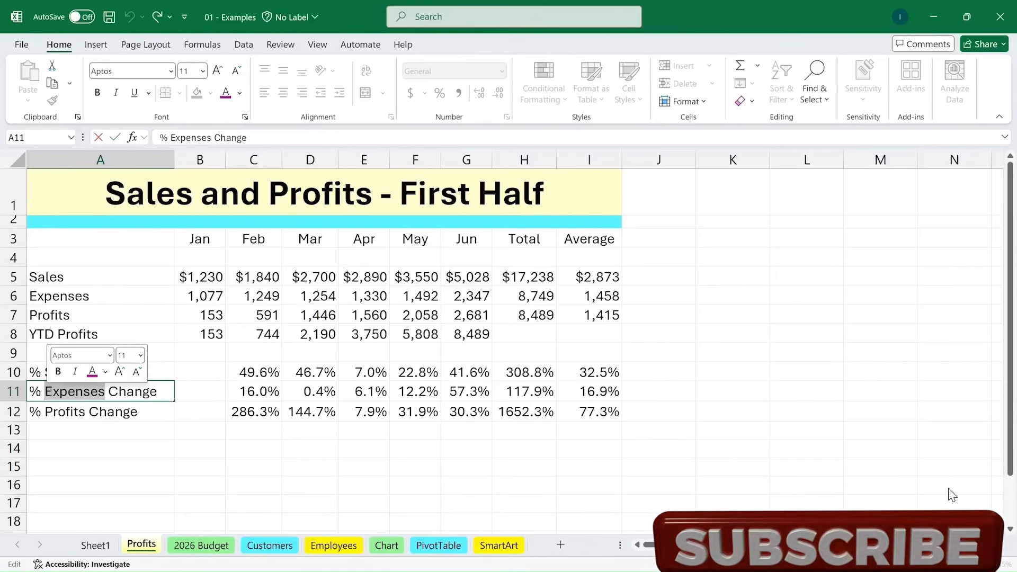
click(60, 373)
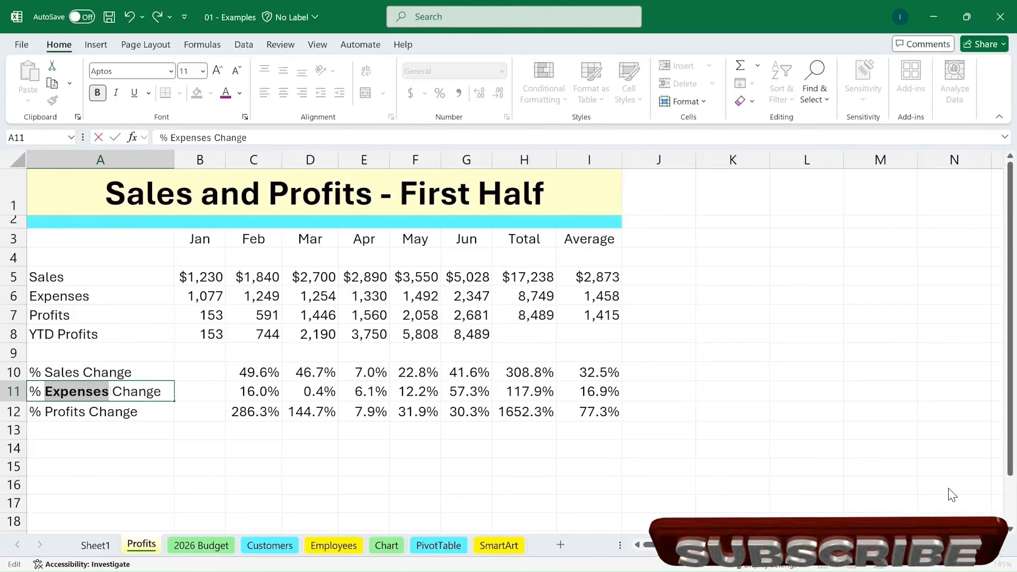
click(151, 414)
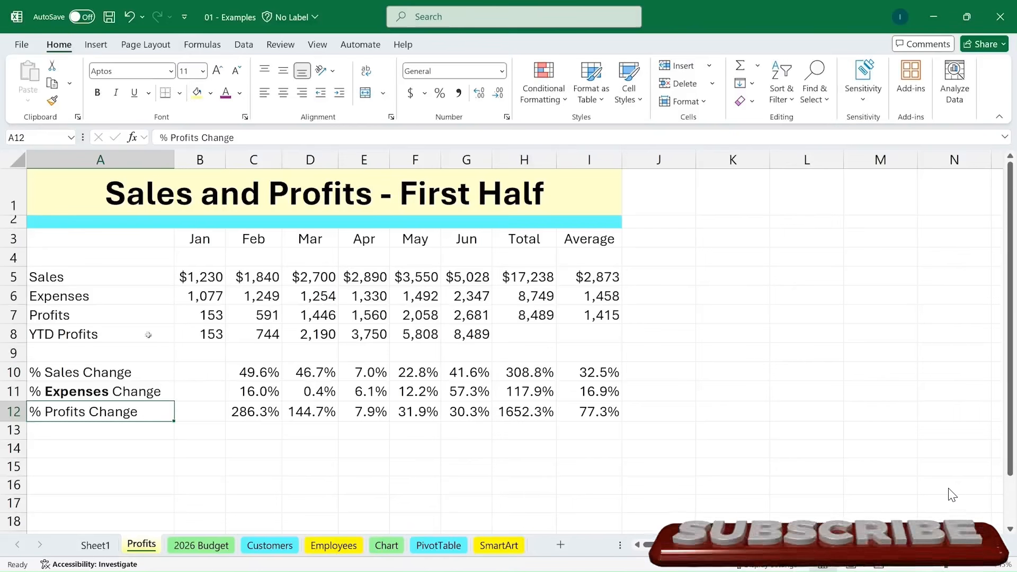
Step: Format the Sales figures in B5:I5 with Comma Style and no decimal places
drag(204, 277, 581, 276)
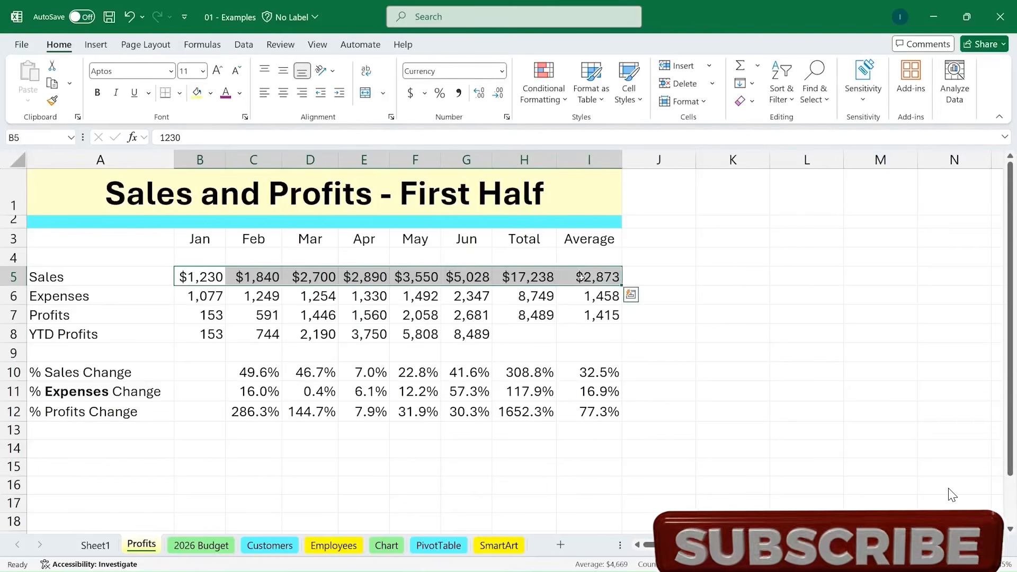
right_click(581, 276)
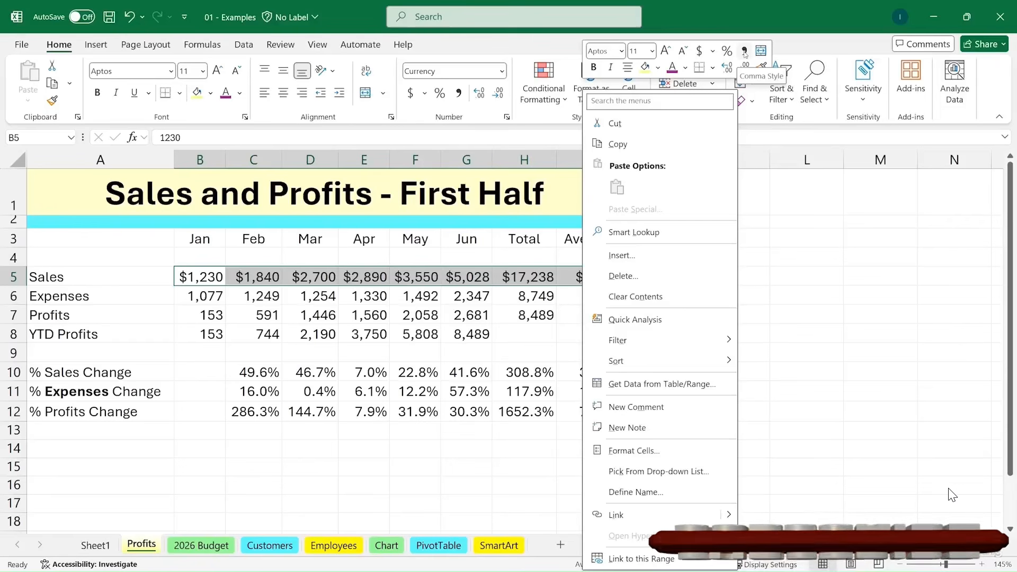
click(744, 51)
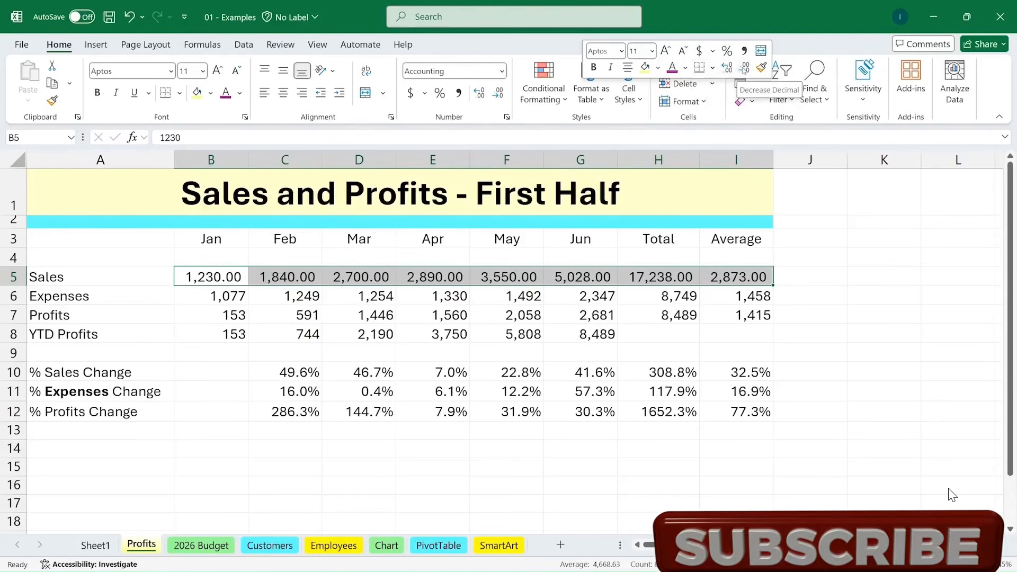
click(745, 68)
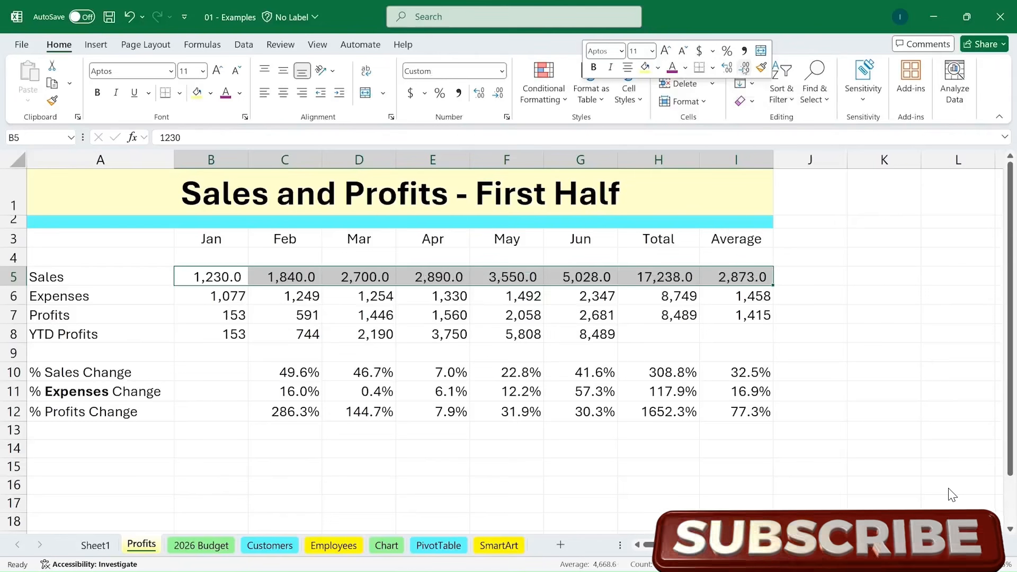
click(745, 67)
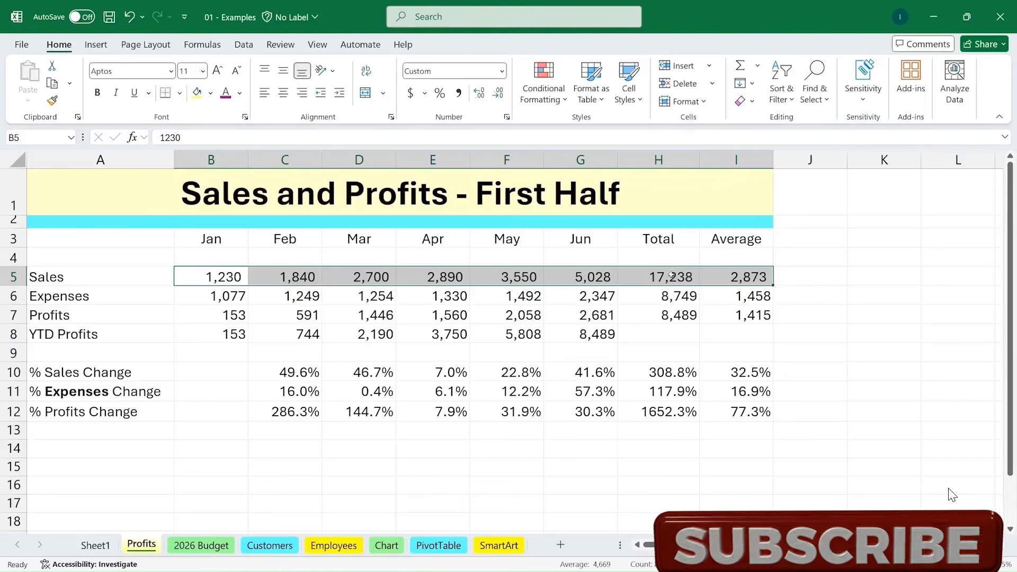
click(672, 275)
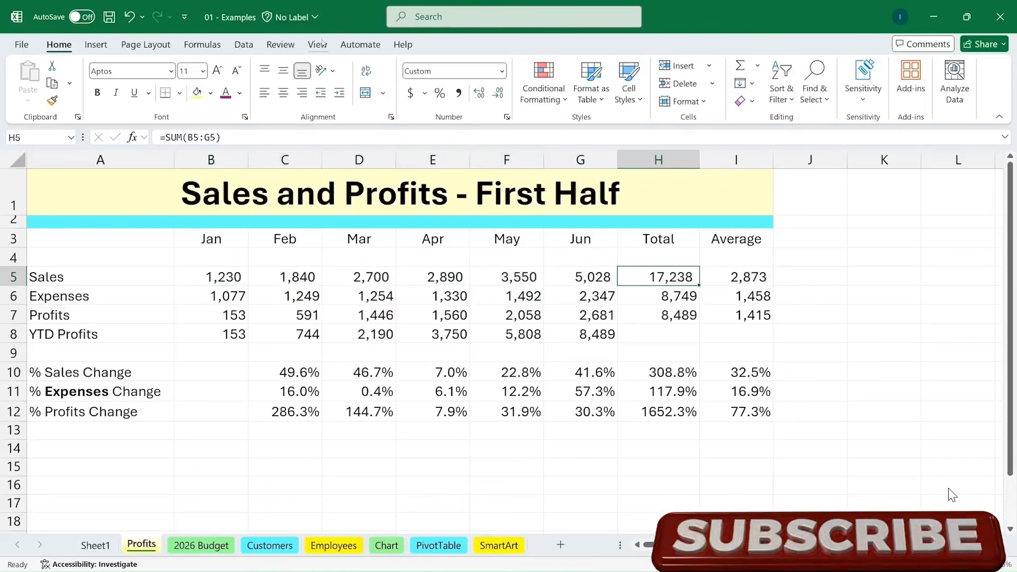
Step: Select the Sales figures in B5:I5 again and open their cell formatting shortcuts
click(312, 45)
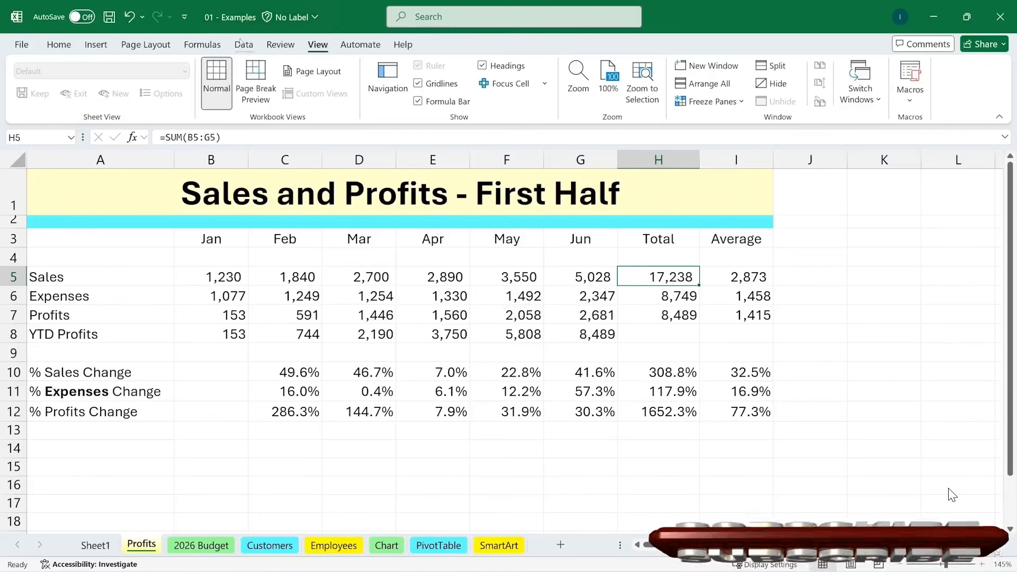
click(243, 45)
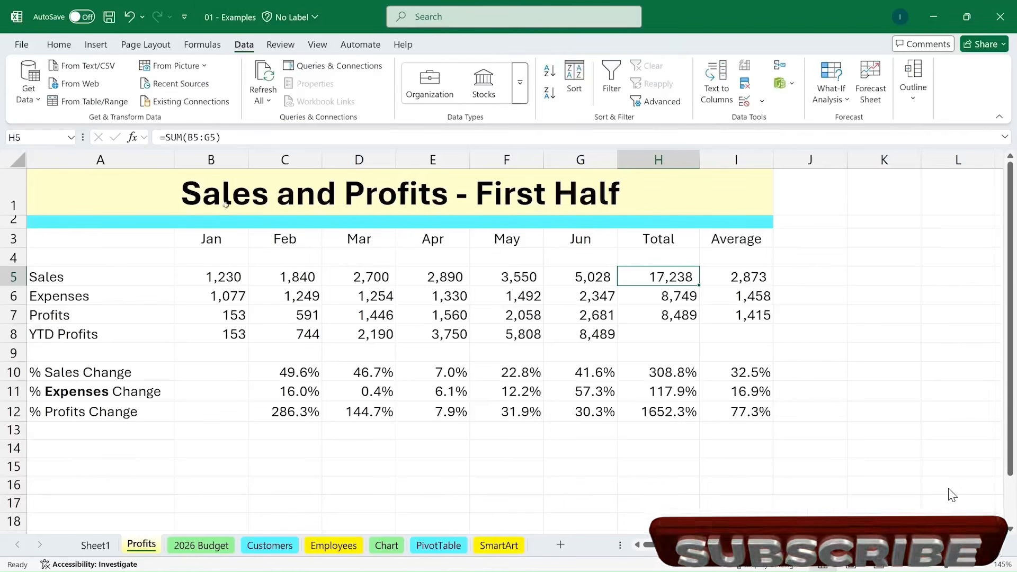
drag(211, 267, 710, 269)
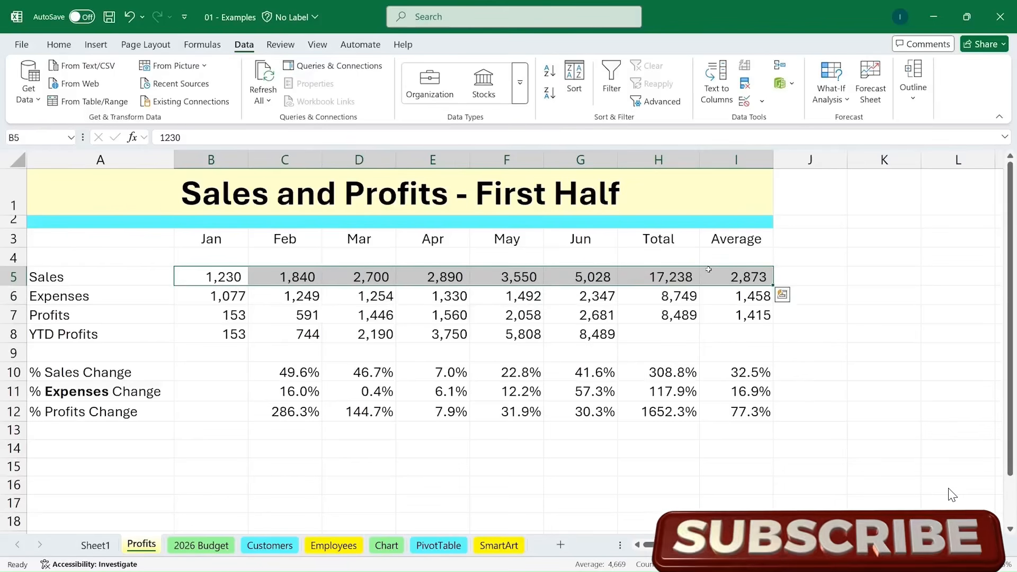
right_click(710, 269)
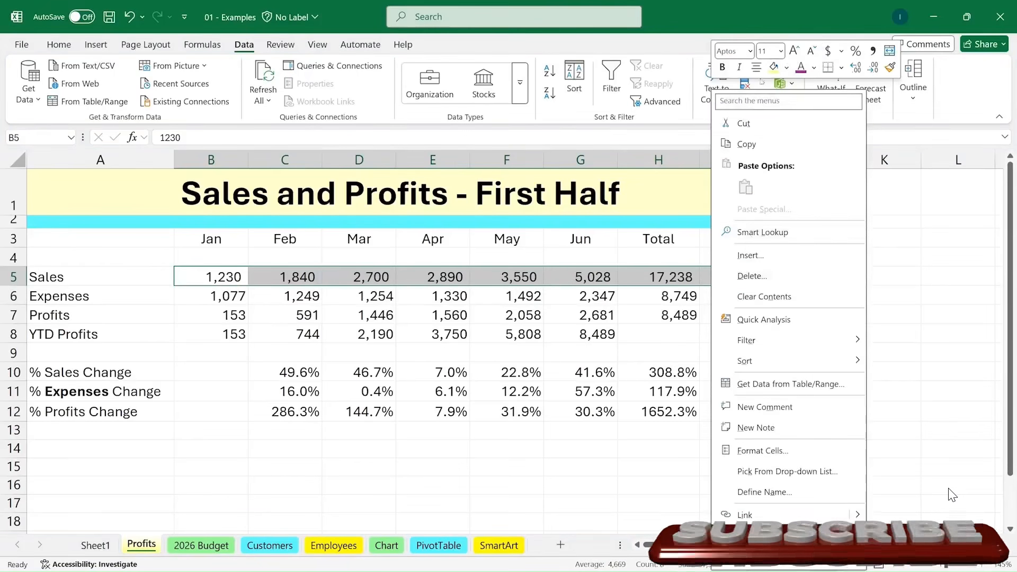